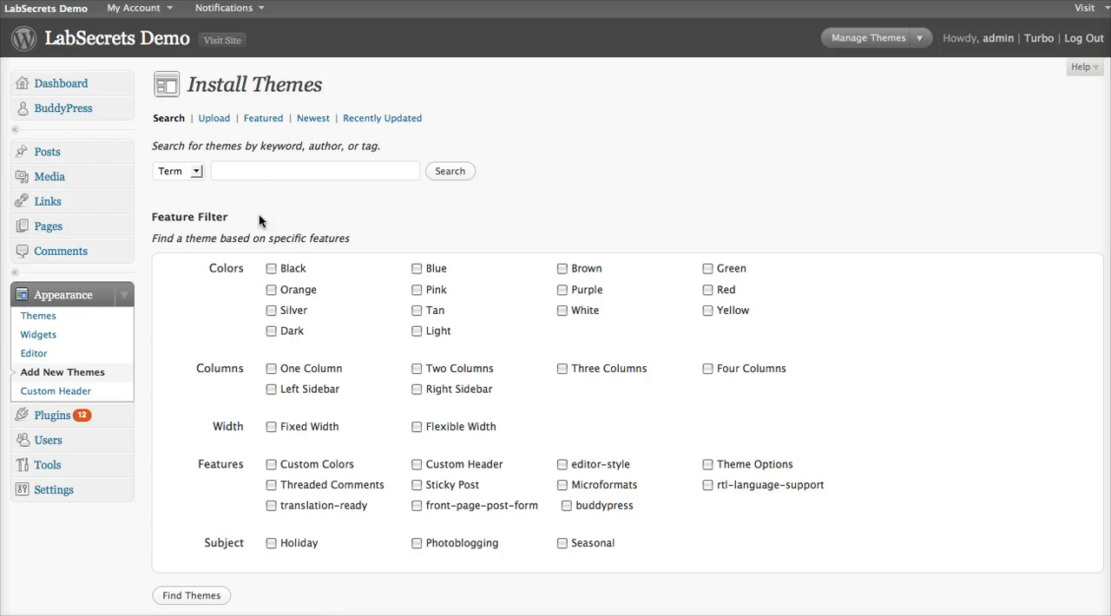
# Step: Search the theme directory by term for "buddypress"
pyautogui.click(256, 172)
pyautogui.write('buddypress')
pyautogui.click(450, 173)
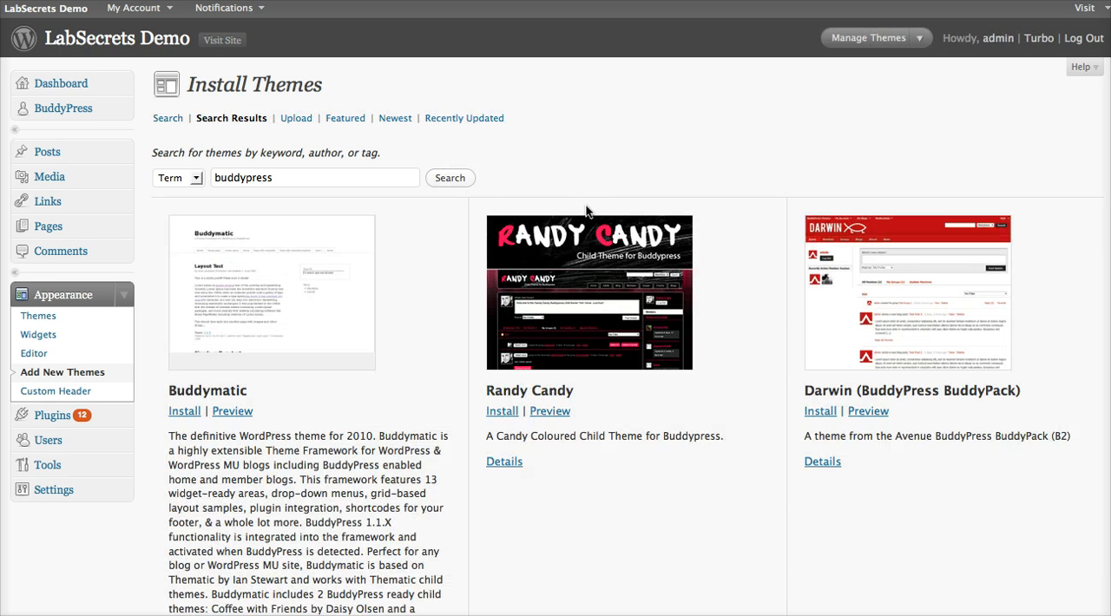
# Step: Find the Fishbook (BuddyPress BuddyPack) theme among the search results, preview it and close the preview
pyautogui.scroll(-5, 594, 239)
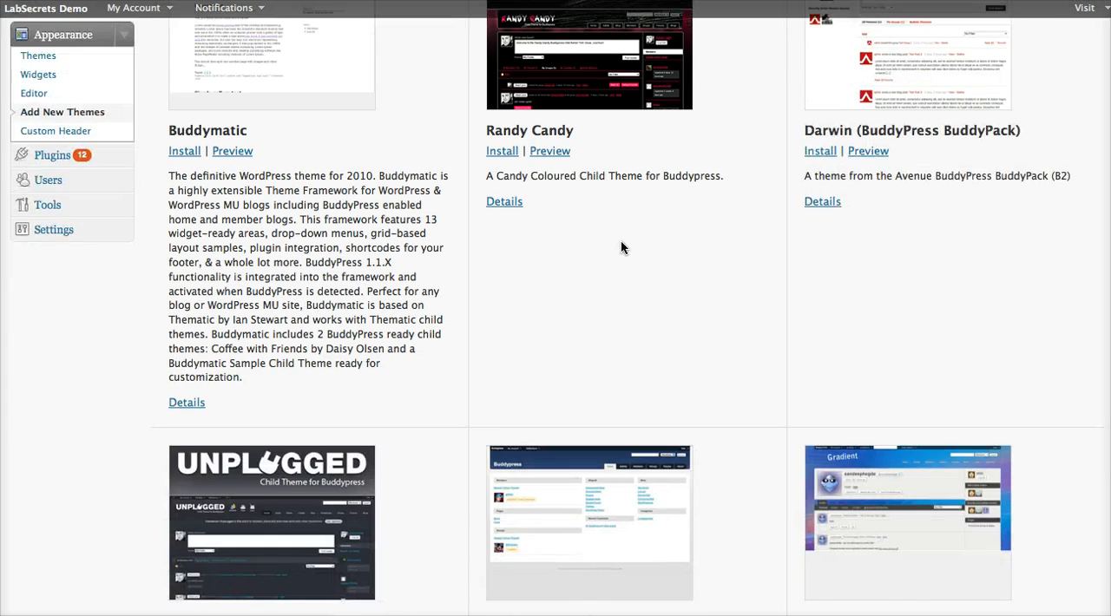
pyautogui.scroll(-4, 619, 248)
pyautogui.scroll(-4, 613, 266)
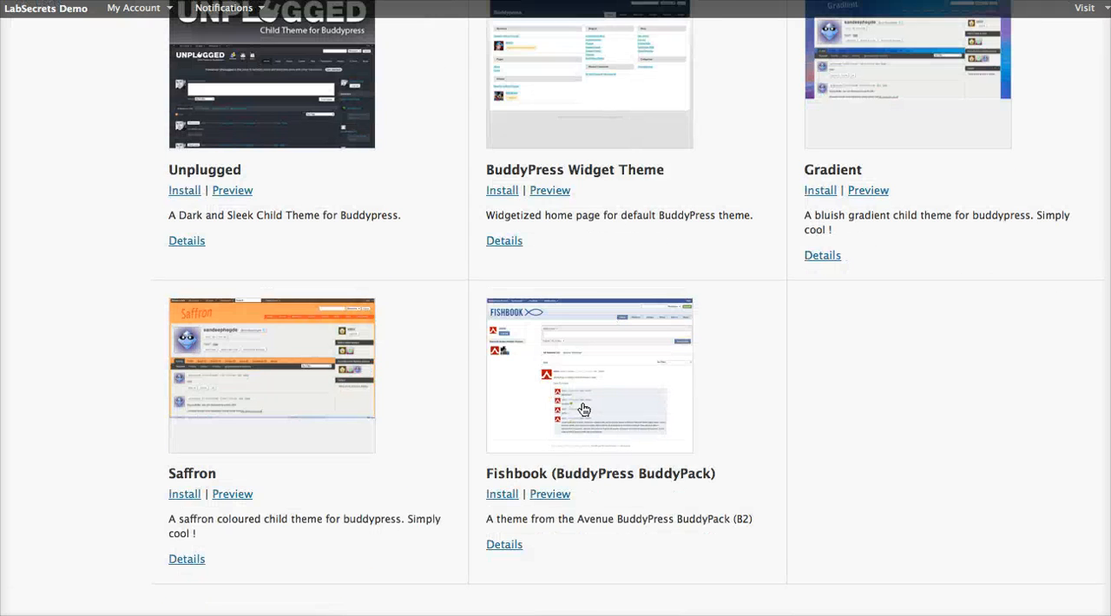
pyautogui.click(548, 499)
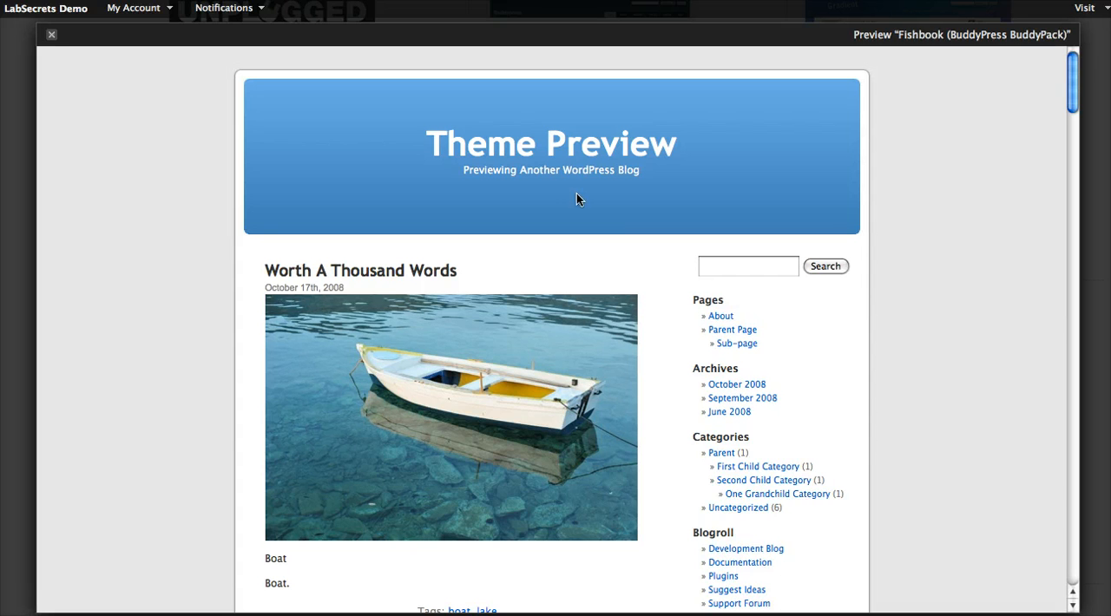
pyautogui.click(51, 35)
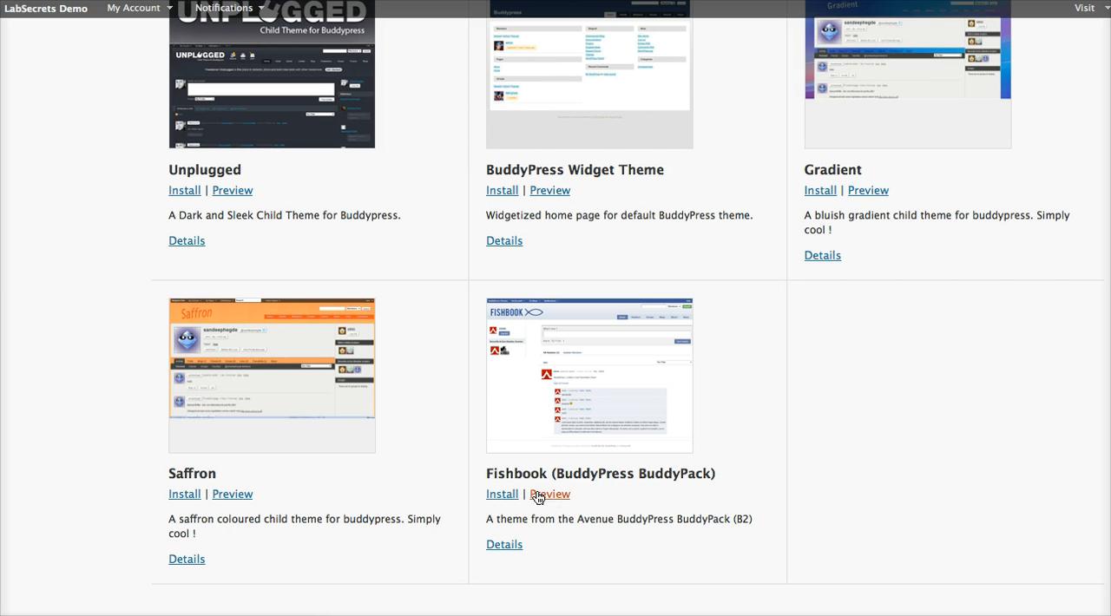
# Step: Install the Fishbook (BuddyPress BuddyPack) theme and activate it on the site
pyautogui.click(508, 500)
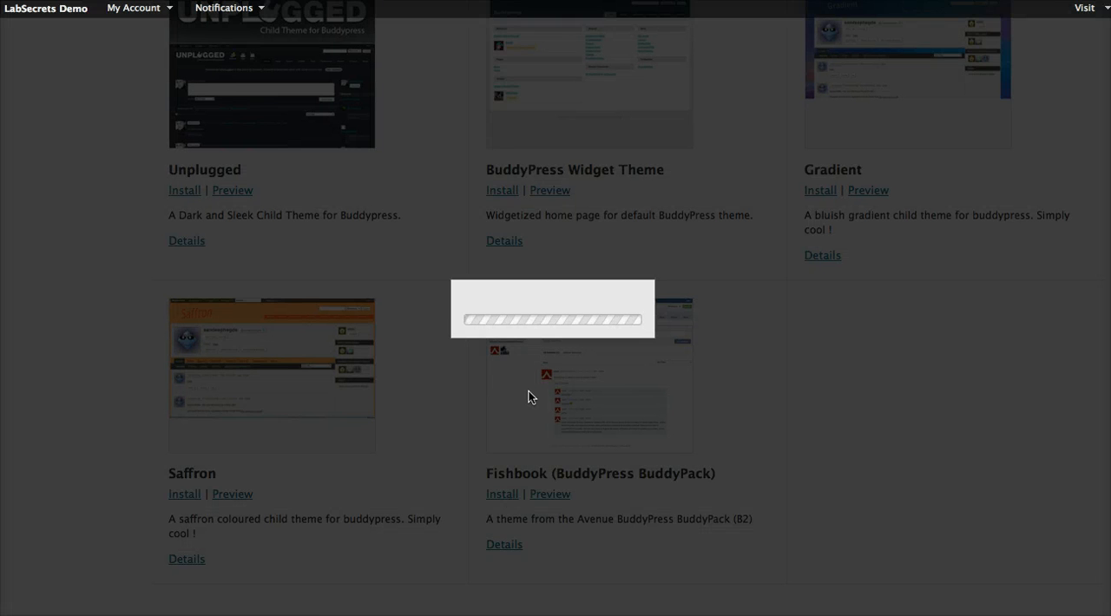
pyautogui.scroll(-2, 676, 172)
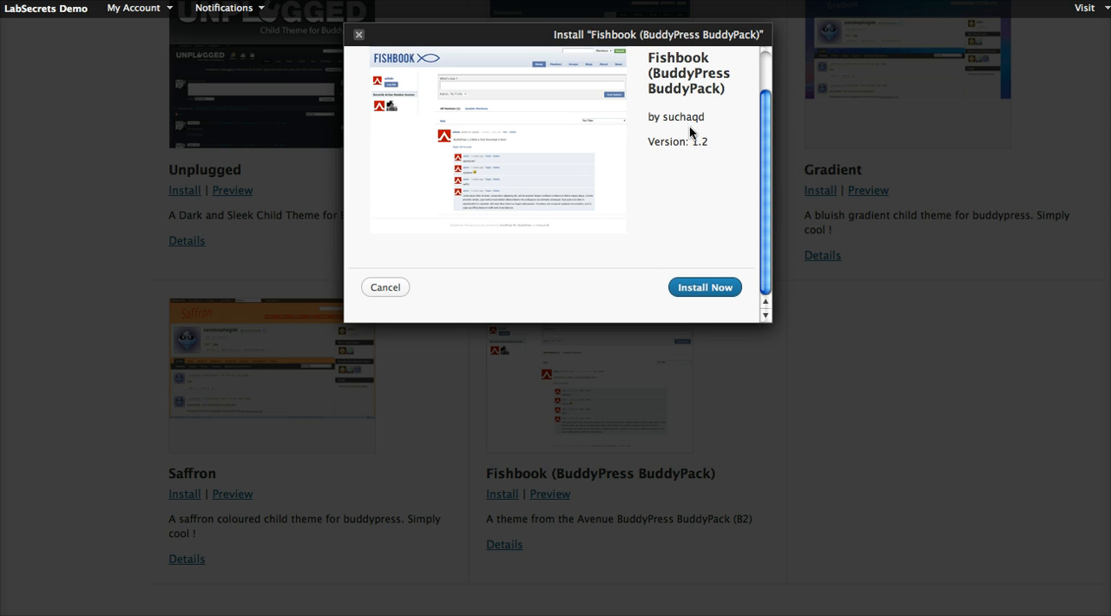
pyautogui.click(703, 288)
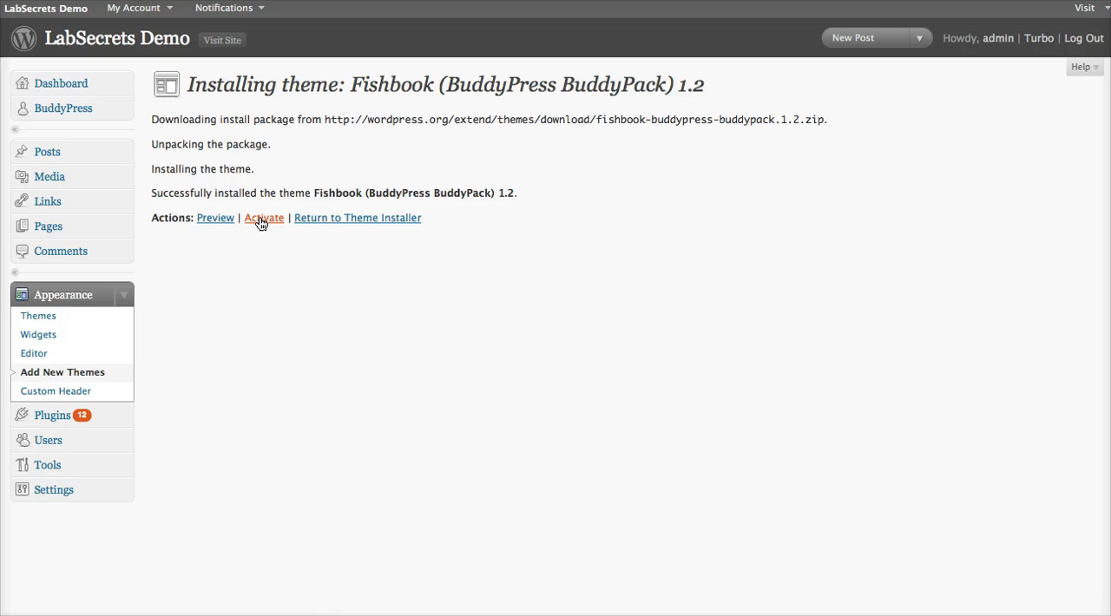
pyautogui.click(262, 219)
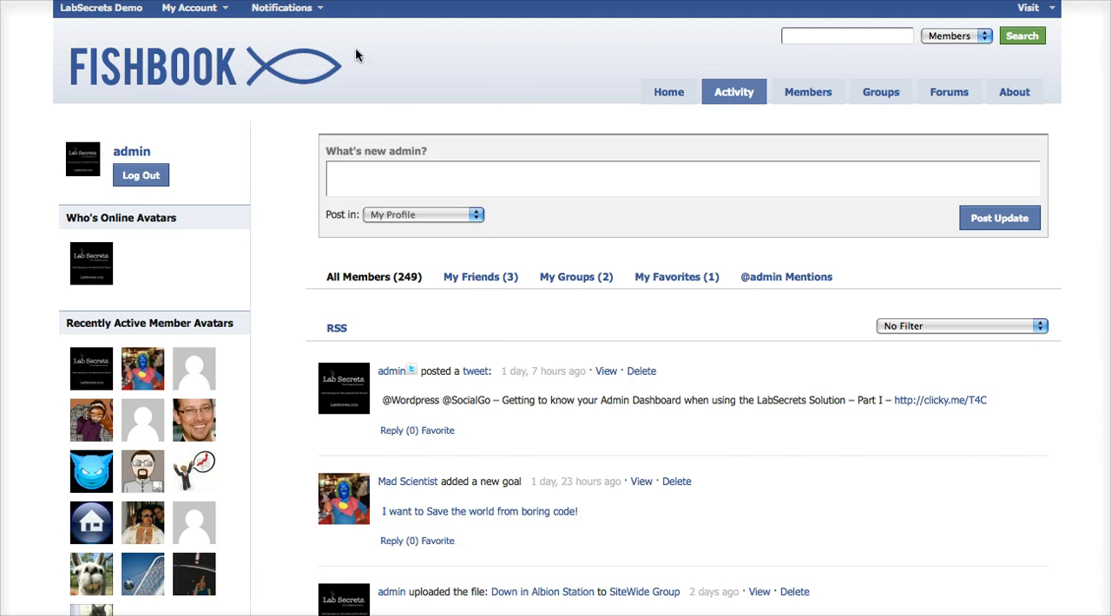
# Step: Examine the site's activity page in the Fishbook theme, switching the activity stream to My Friends and back to All Members
pyautogui.scroll(-5, 527, 110)
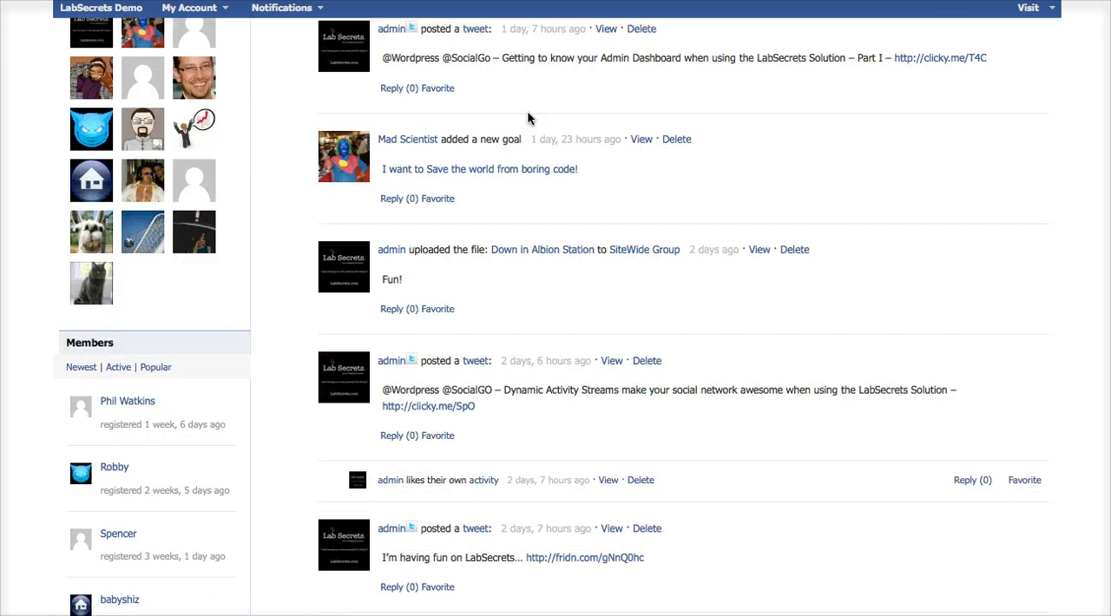
pyautogui.tripleClick(561, 156)
pyautogui.scroll(-7, 590, 187)
pyautogui.scroll(12, 590, 186)
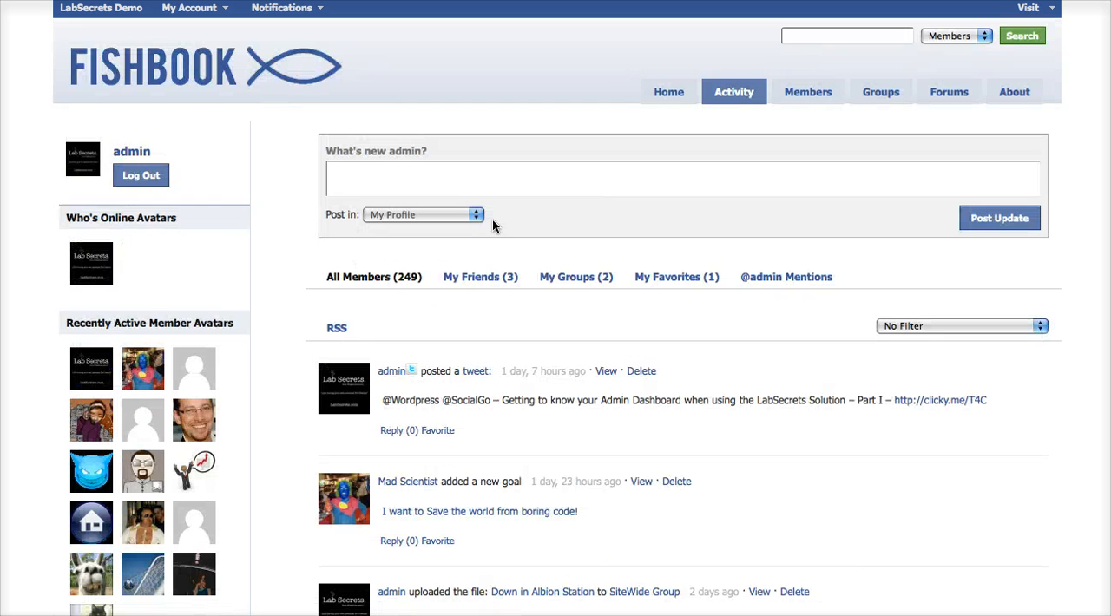
pyautogui.click(482, 278)
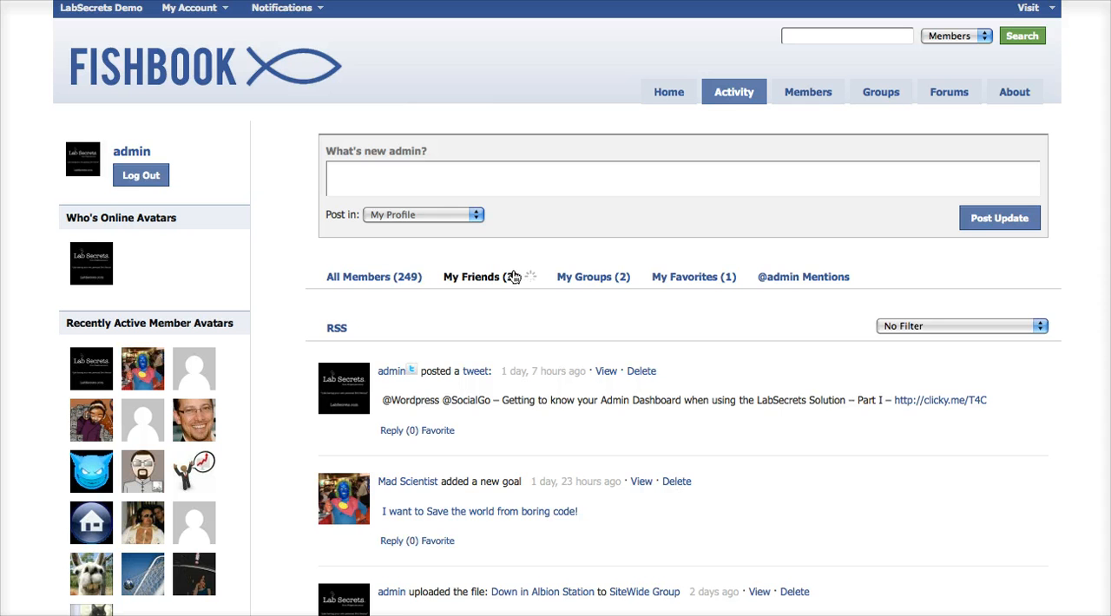
pyautogui.click(386, 278)
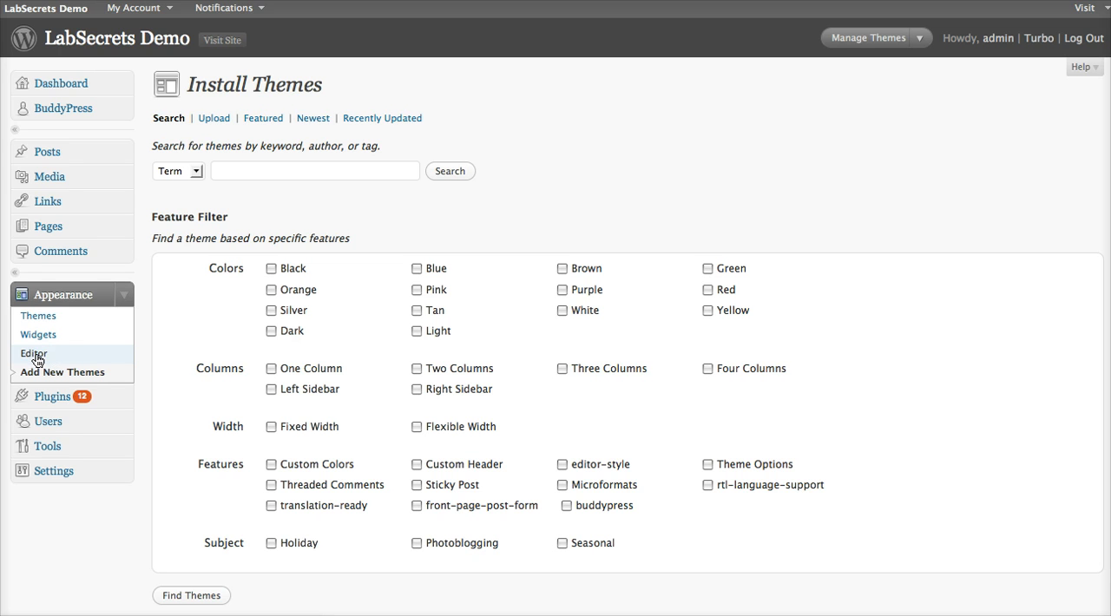
# Step: Open the theme editor on the Fishbook stylesheet and check which themes can be selected for editing
pyautogui.click(102, 352)
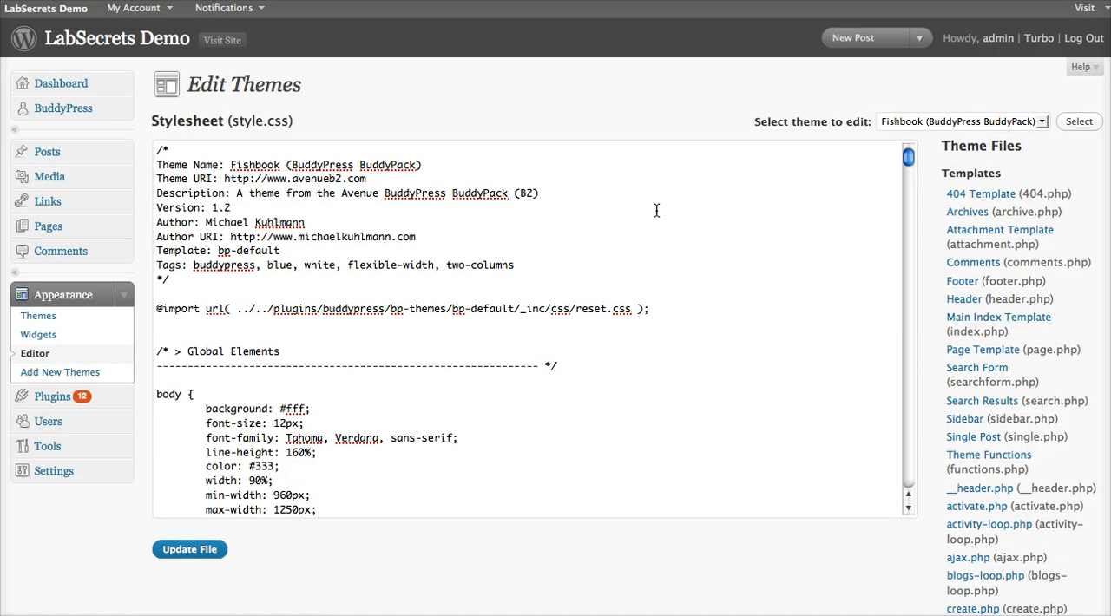
pyautogui.scroll(-1, 959, 204)
pyautogui.scroll(1, 959, 208)
pyautogui.click(961, 123)
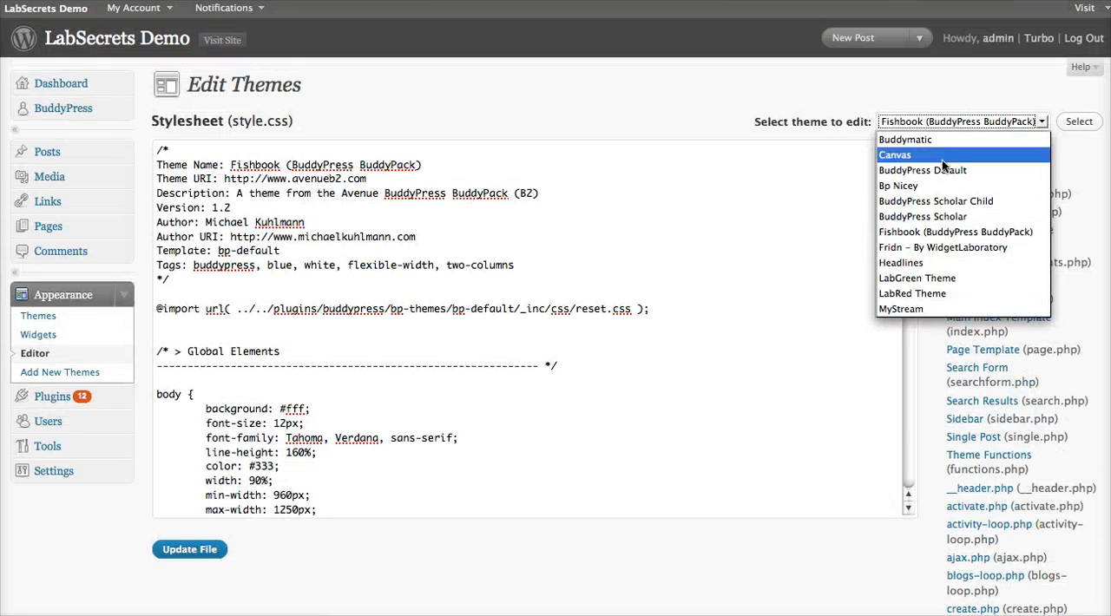
pyautogui.click(807, 128)
# Step: Set the font-size in the body rule of Fishbook's style.css to 18px and save the file
pyautogui.scroll(-3, 544, 276)
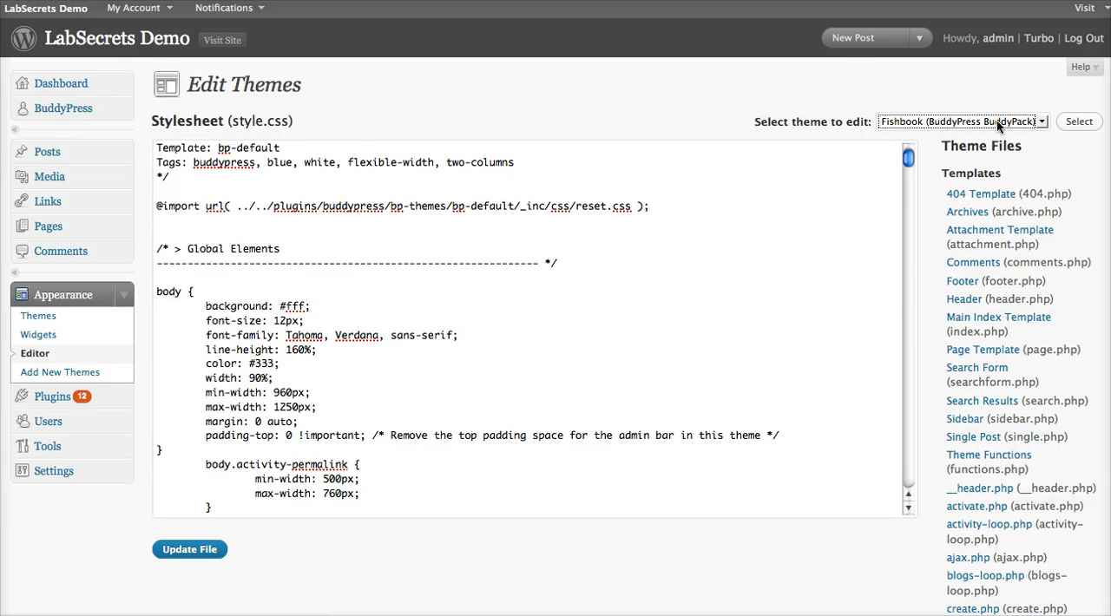
pyautogui.scroll(-4, 509, 301)
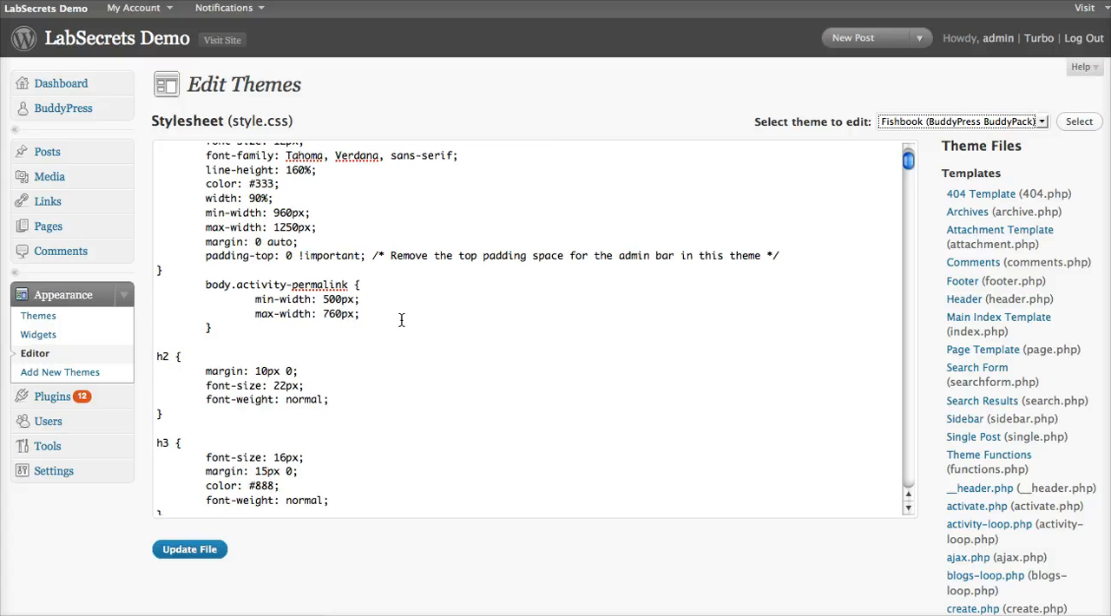
pyautogui.scroll(2, 401, 320)
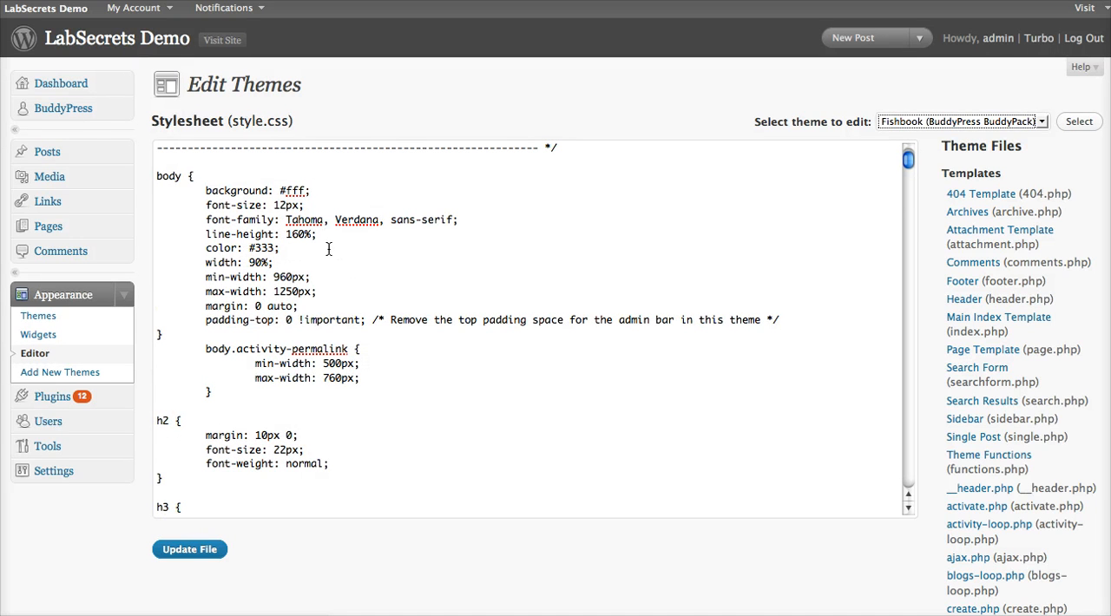
pyautogui.moveTo(288, 206); pyautogui.dragTo(272, 206)
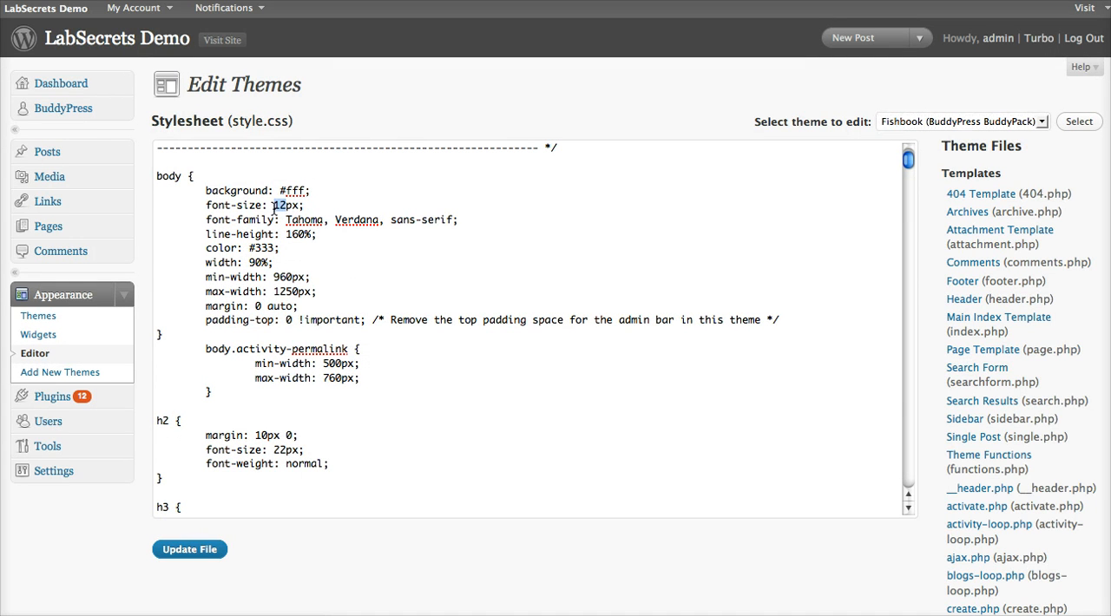
pyautogui.write('18')
pyautogui.click(212, 550)
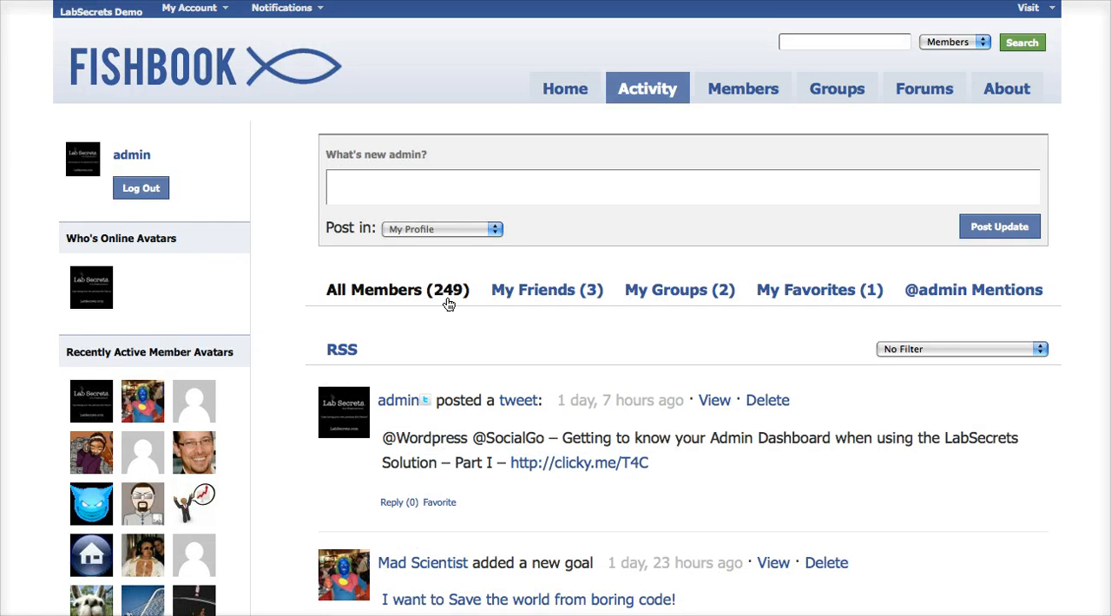
# Step: Leave the live site view for the admin area and open the Widgets page
pyautogui.click(130, 1)
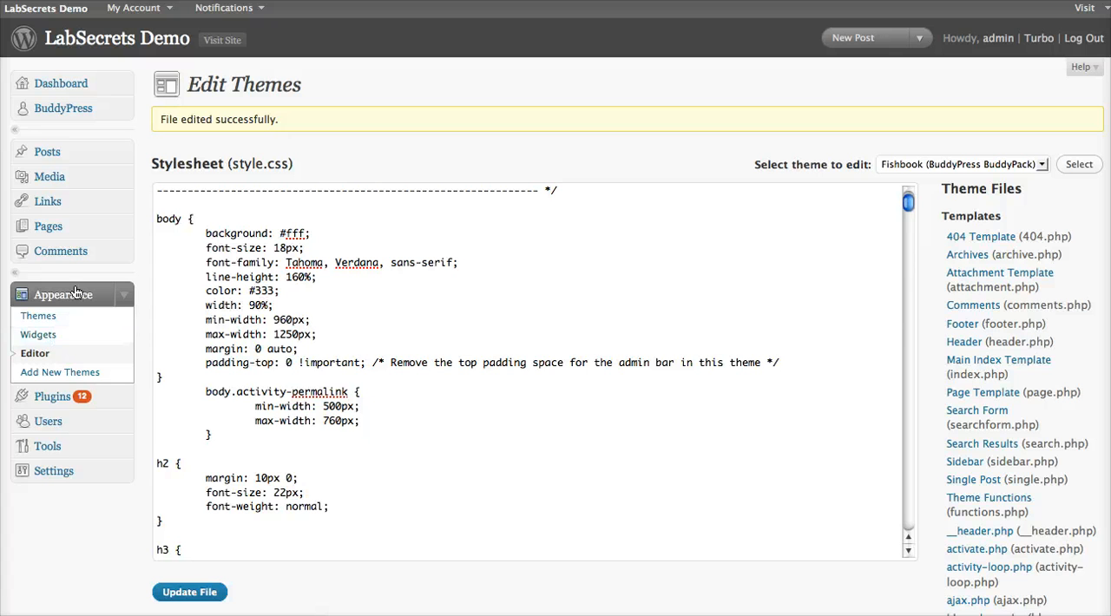
pyautogui.click(35, 338)
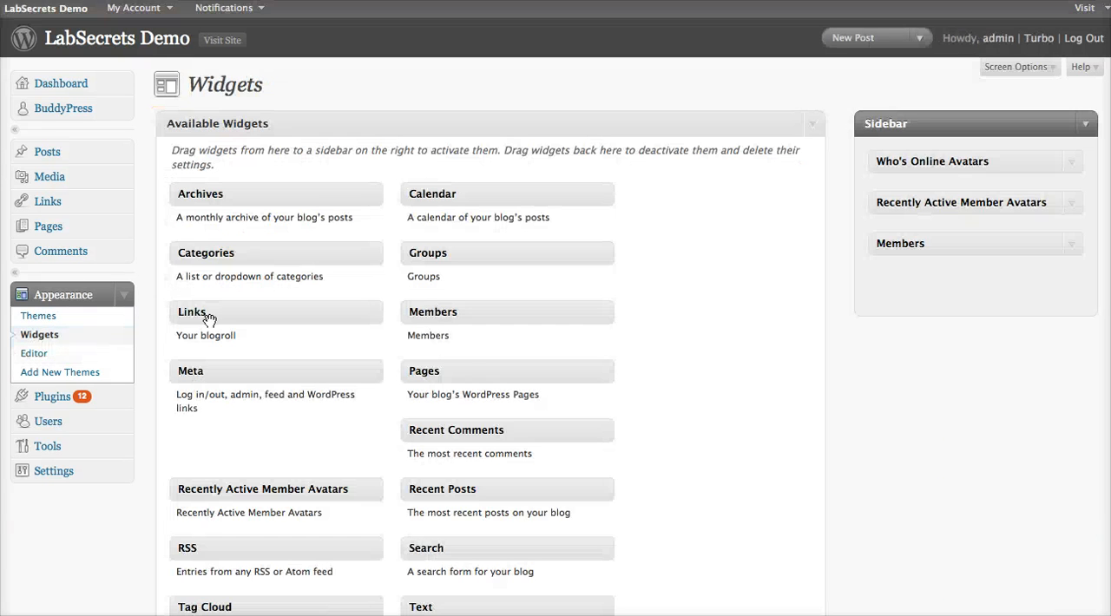